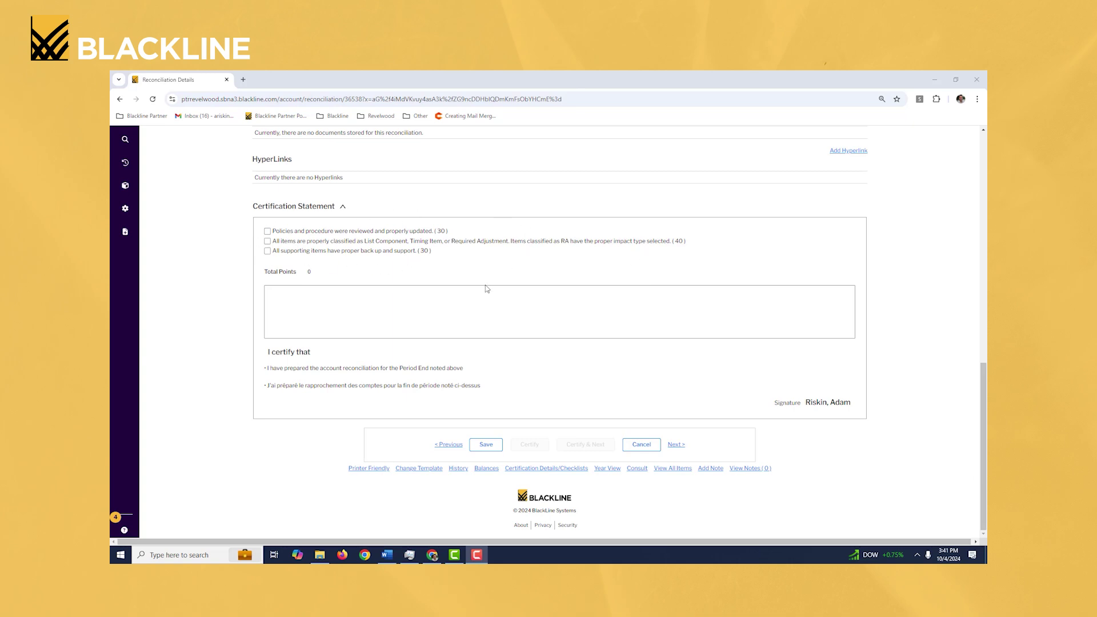
Step: Tick the policies and procedure review item in the reconciliation's Certification Statement and clear it again
scroll(486, 289, "up", 1)
scroll(487, 288, "up", 15)
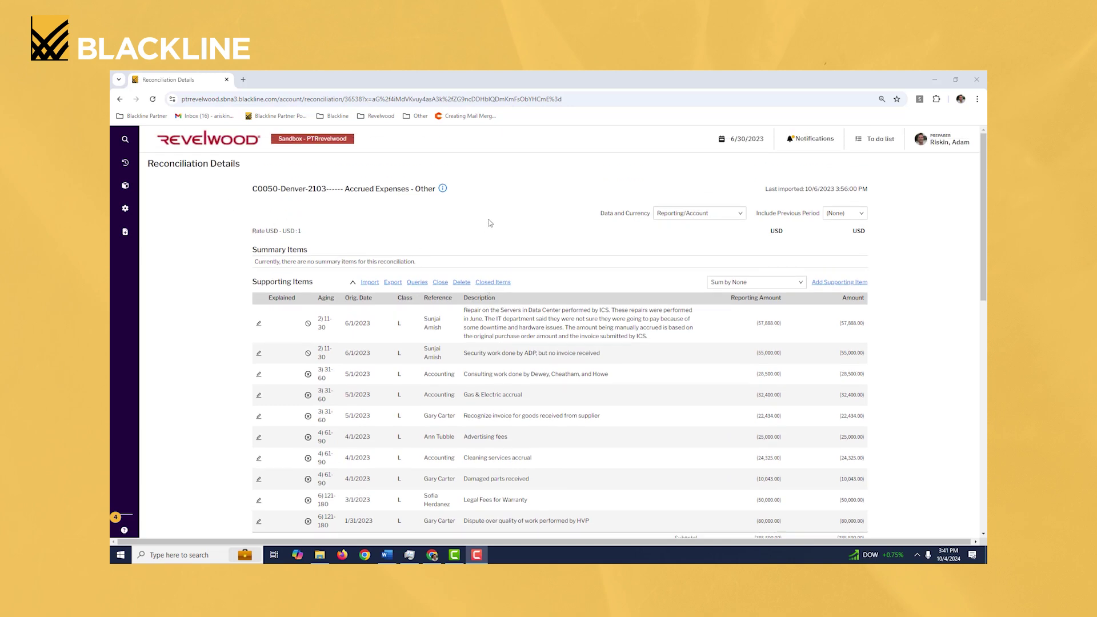
scroll(510, 251, "down", 10)
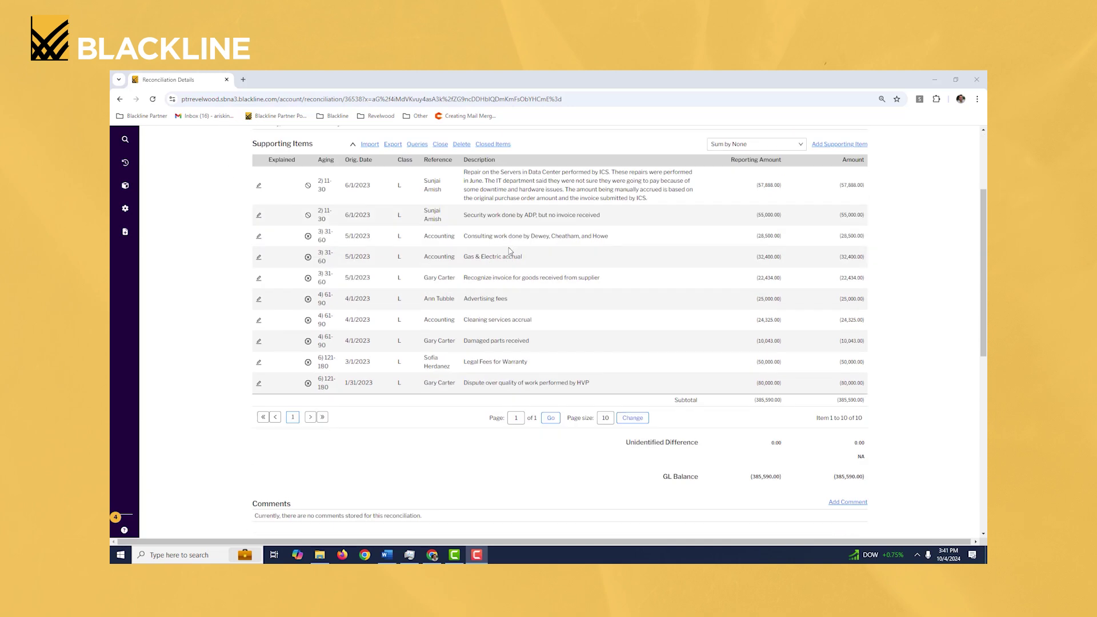
scroll(510, 251, "down", 2)
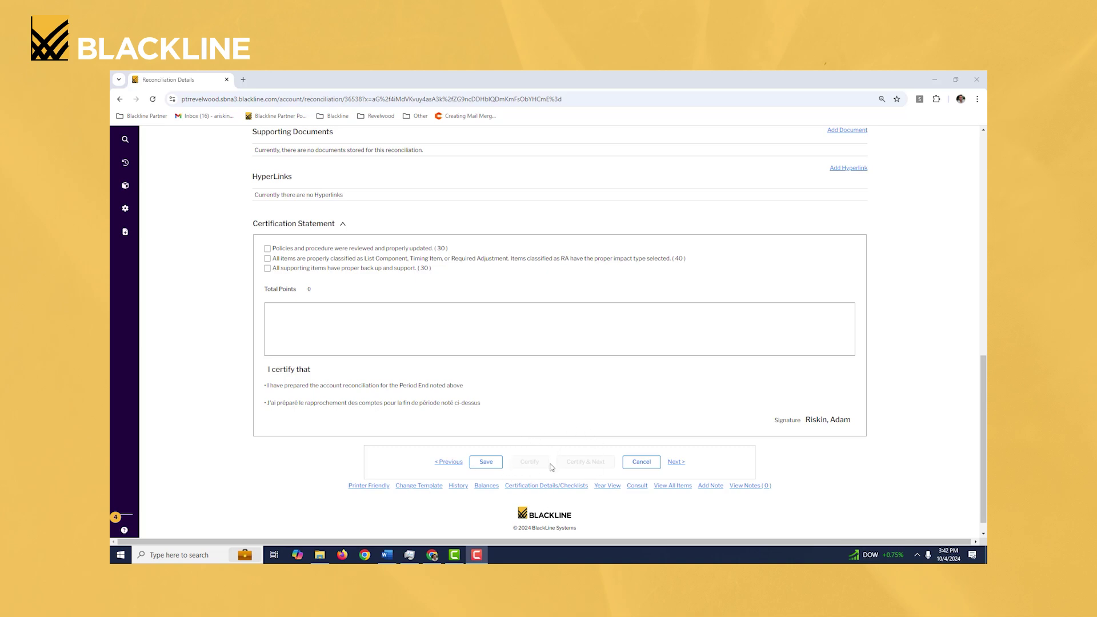
left_click(267, 249)
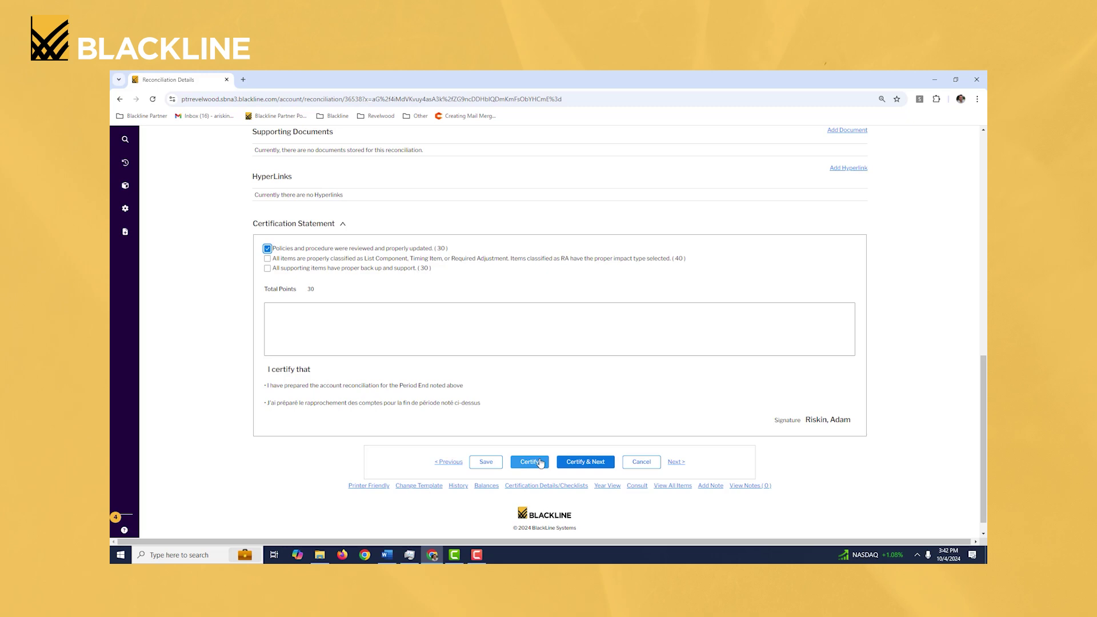
left_click(267, 249)
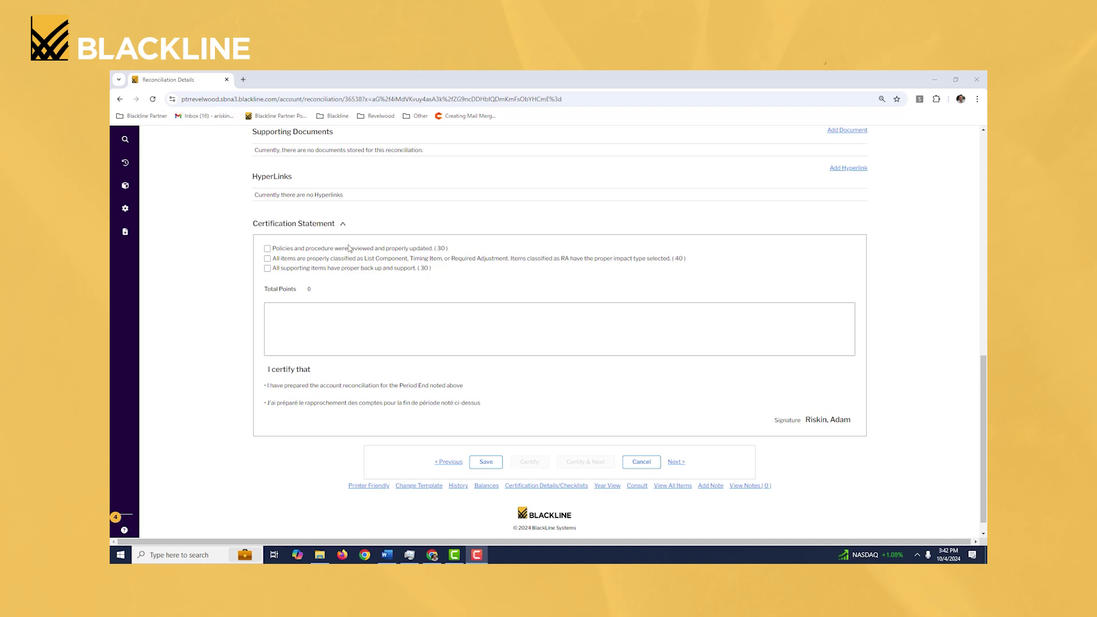
Step: Switch the viewing role from Preparer to System Admin
scroll(772, 366, "up", 15)
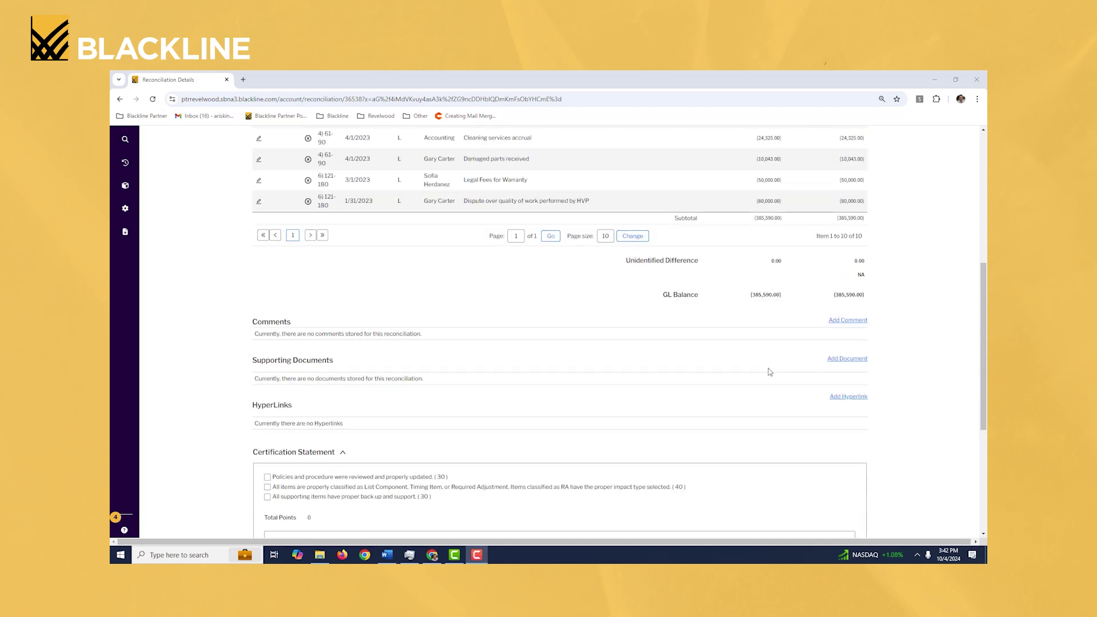
left_click(943, 140)
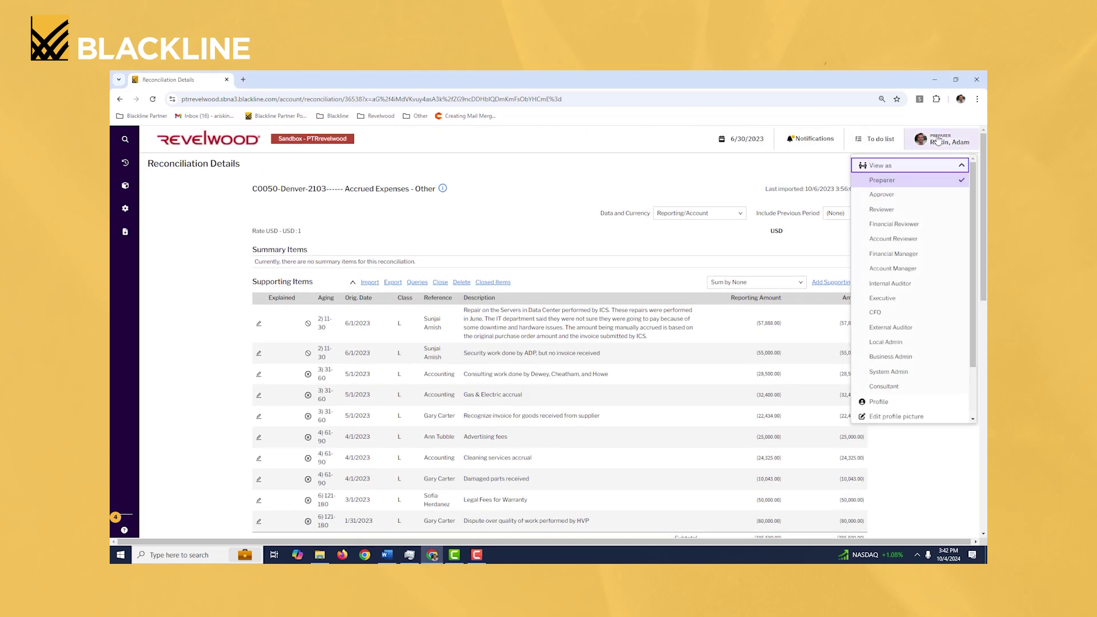
left_click(904, 377)
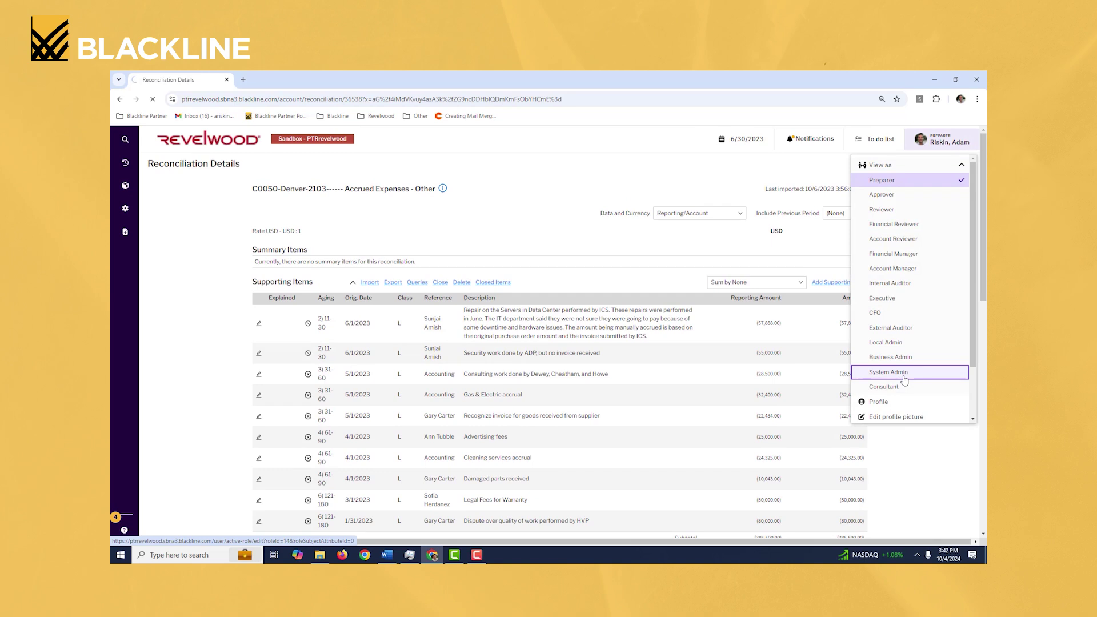
Step: Find the Certification checklist configuration page and open the Accounts: Bank Reconciliation template for editing
type("chec")
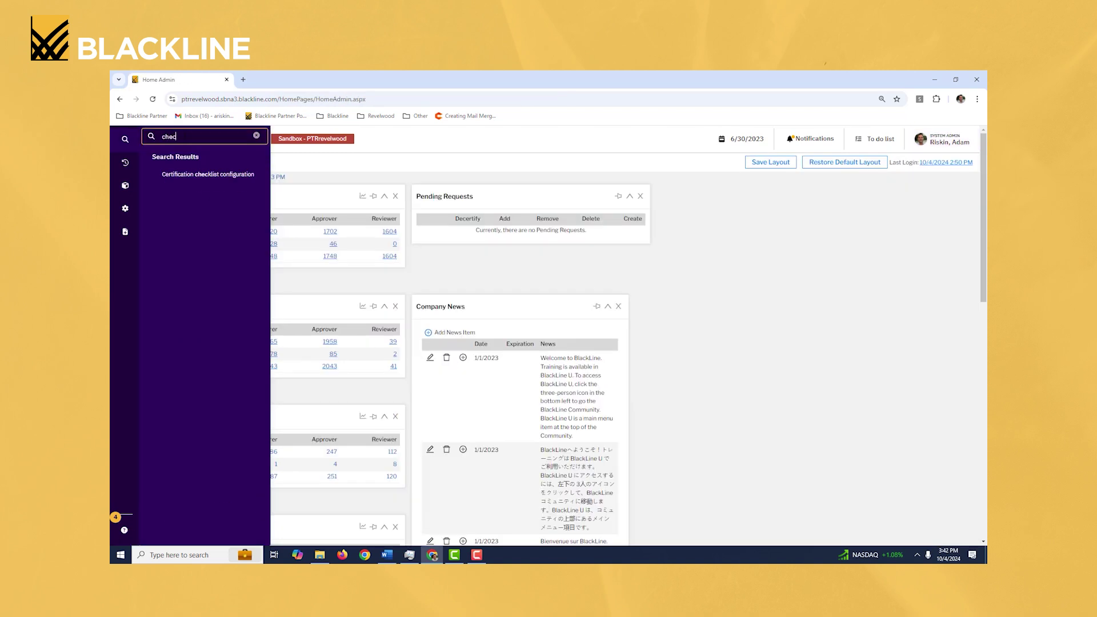
left_click(218, 181)
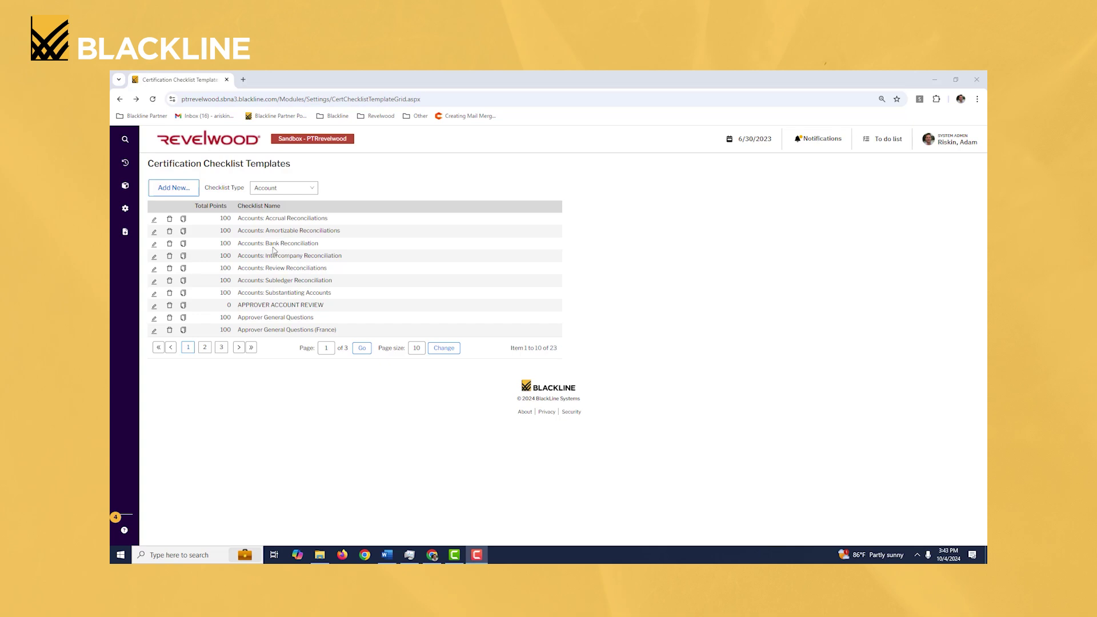
left_click(155, 246)
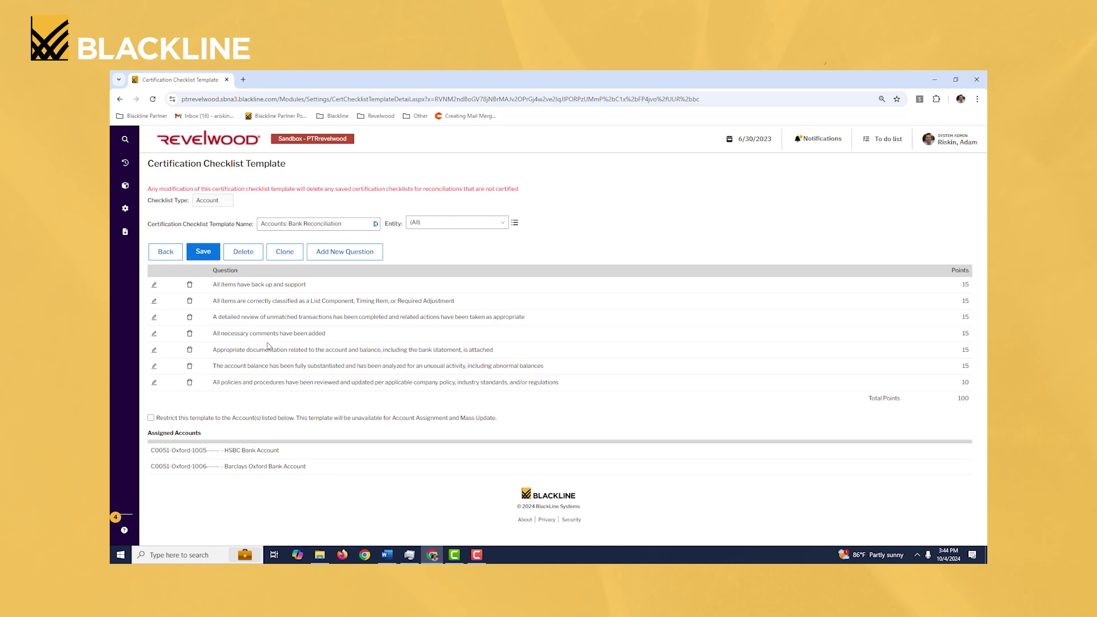
Step: Add a question reading "Enter verbiage right here" to the bank reconciliation checklist template
left_click(352, 256)
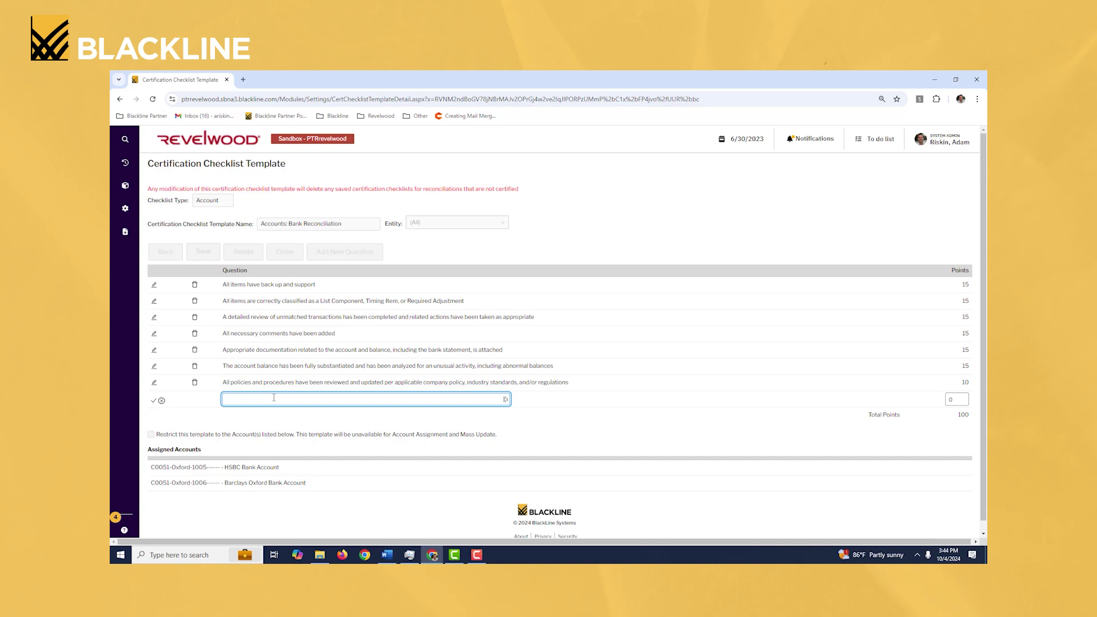
type("Enter verbiage right here")
right_click(256, 401)
left_click(285, 213)
left_click(153, 401)
left_click(162, 401)
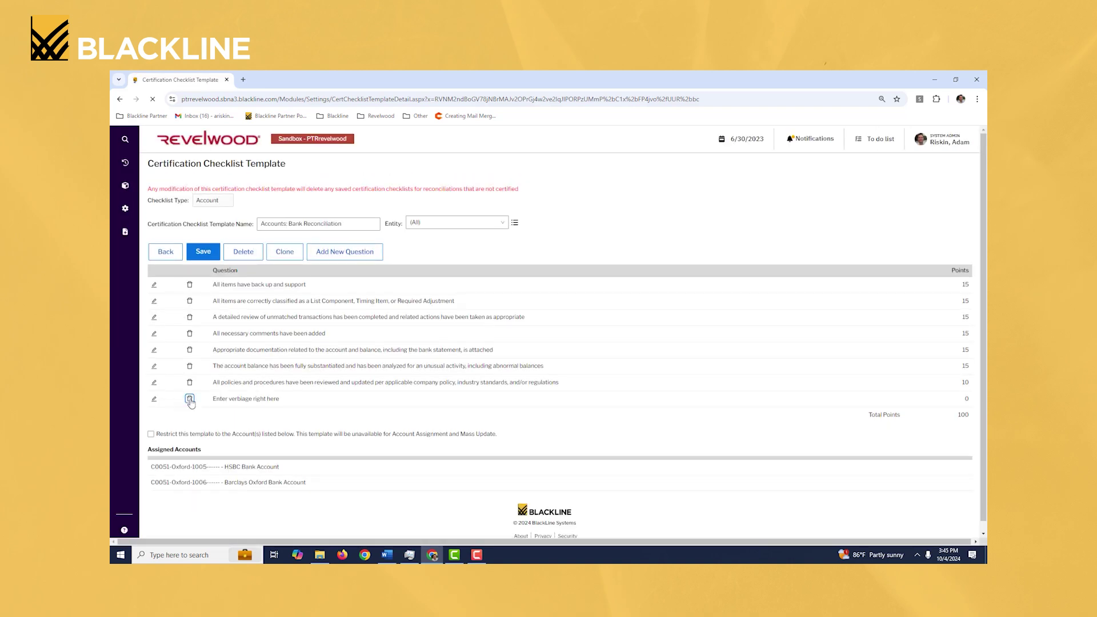
Step: Delete the "Enter verbiage right here" question and return to the list of checklist templates
left_click(189, 399)
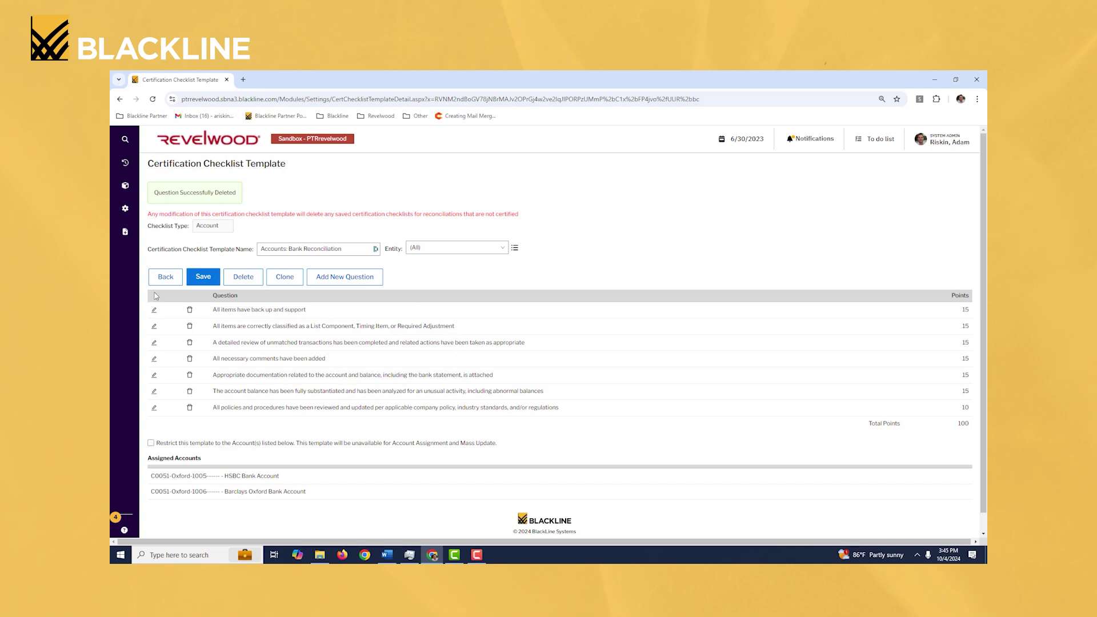
left_click(166, 277)
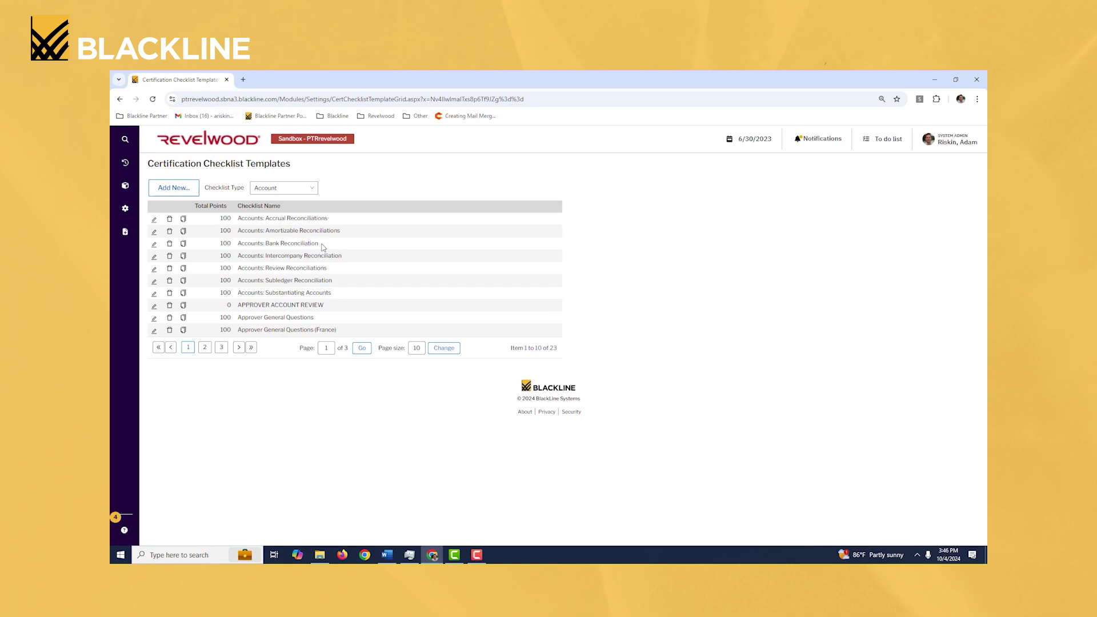
left_click_drag(320, 247, 240, 249)
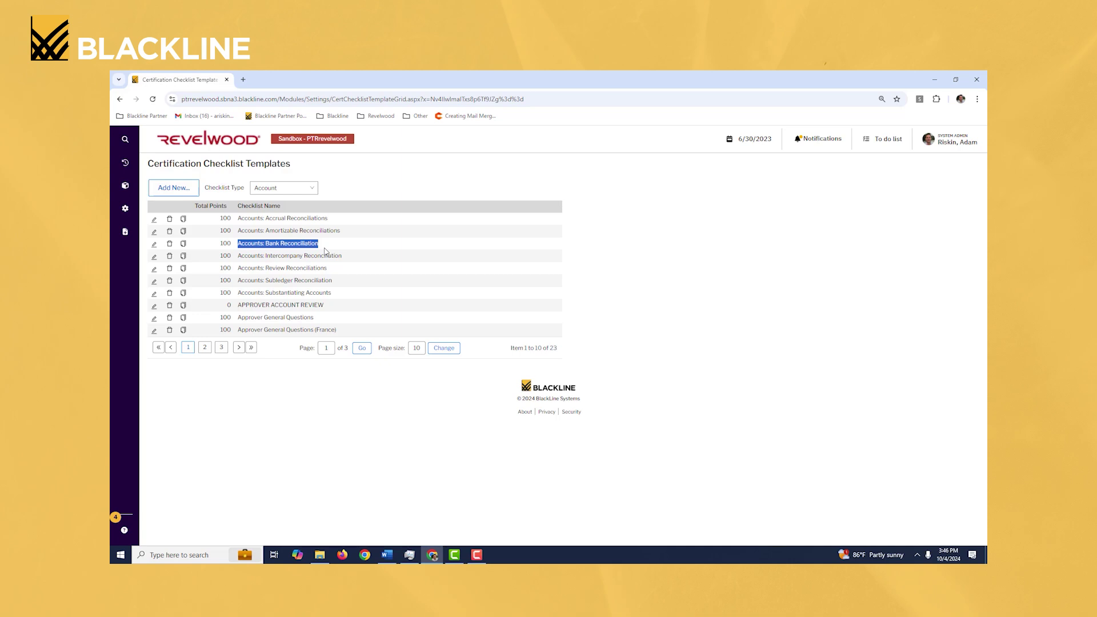
Step: Search the product pages for "account" and open the Accounts page
left_click(124, 165)
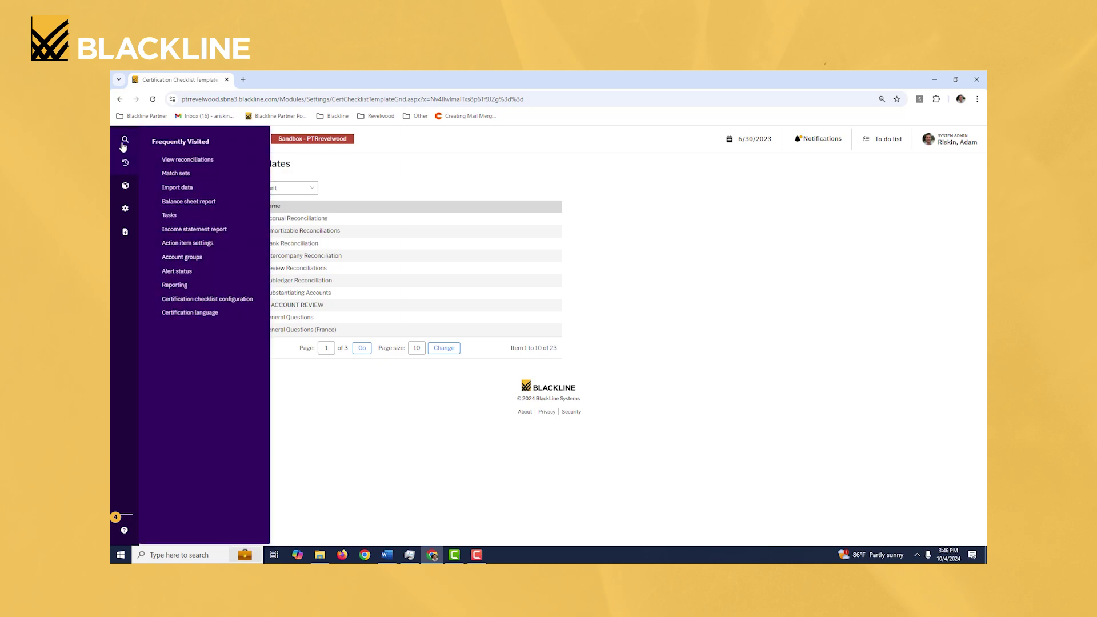
left_click(124, 141)
type("a")
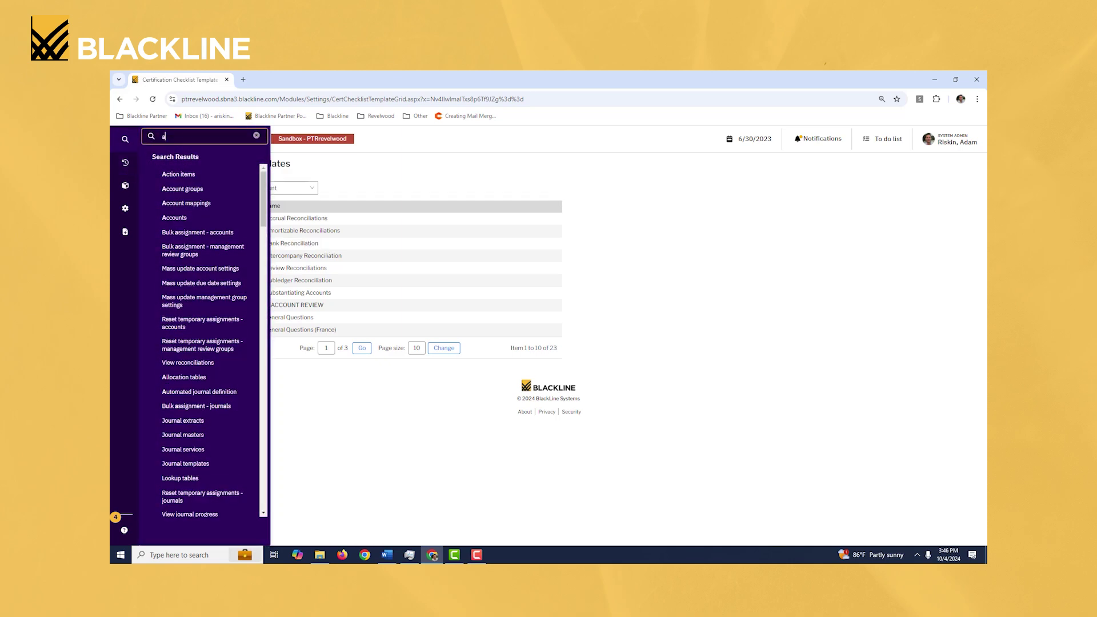
type("ccount")
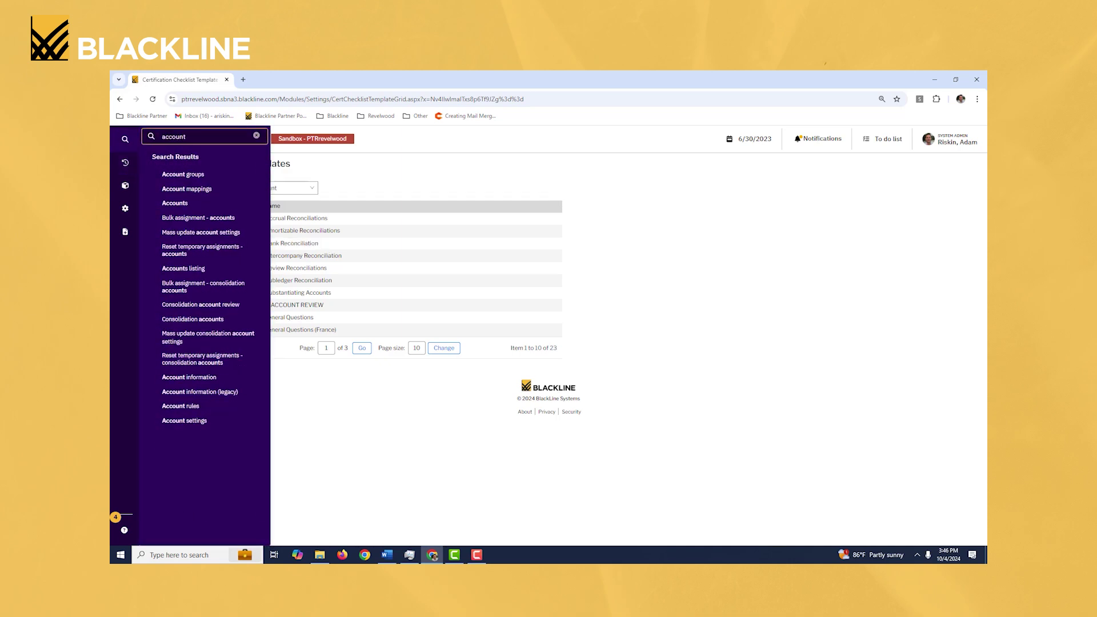
left_click(183, 204)
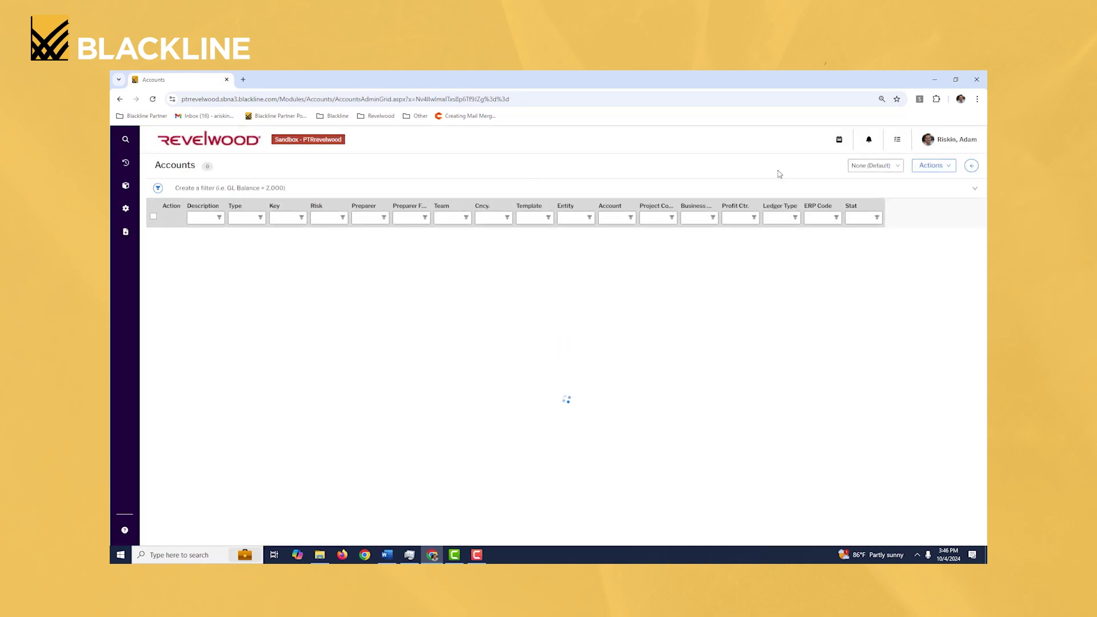
Step: Show the Accounts grid's view settings and examine the GL Accounts Only default filter
left_click(970, 167)
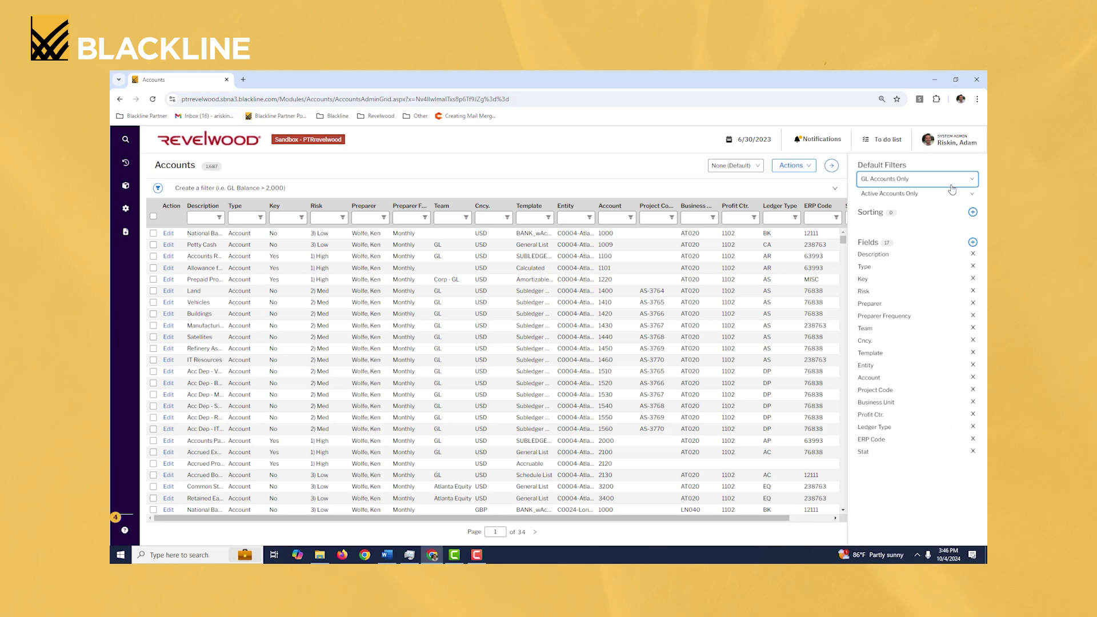
left_click(950, 181)
left_click(950, 184)
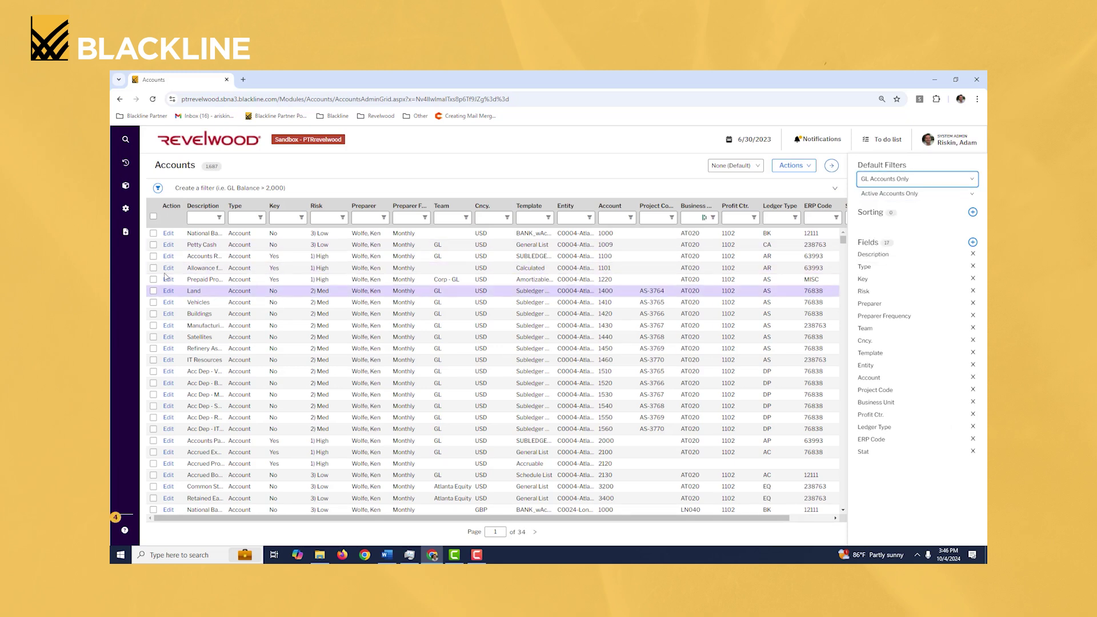
Step: Open the Petty Cash account and set the Preparer's certification checklist template to Accounts: Bank Reconciliation
left_click(169, 246)
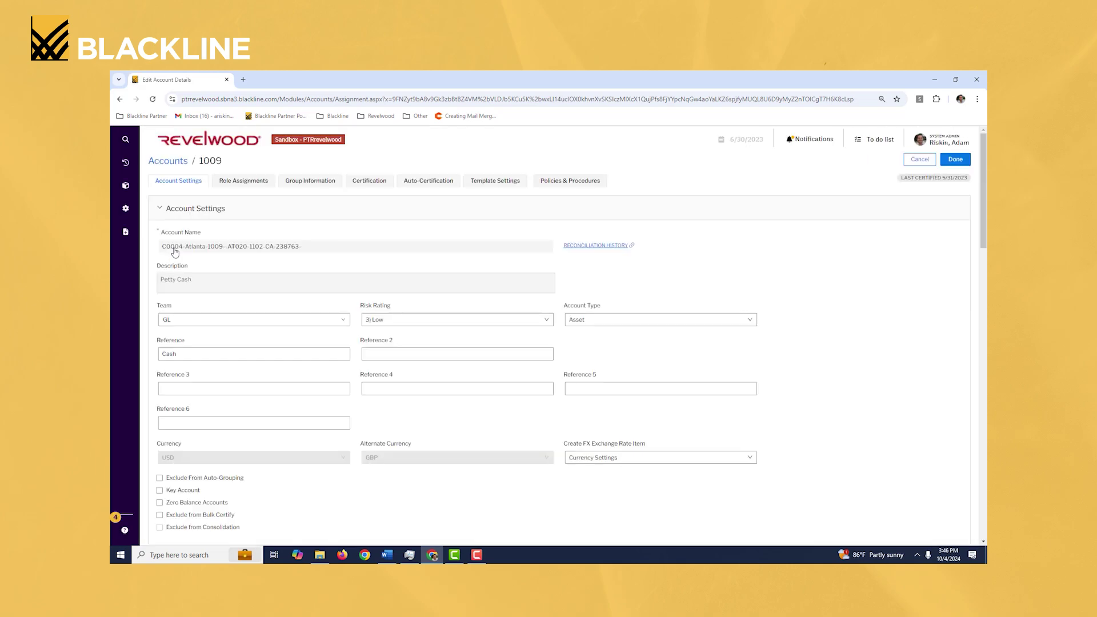
scroll(799, 318, "down", 5)
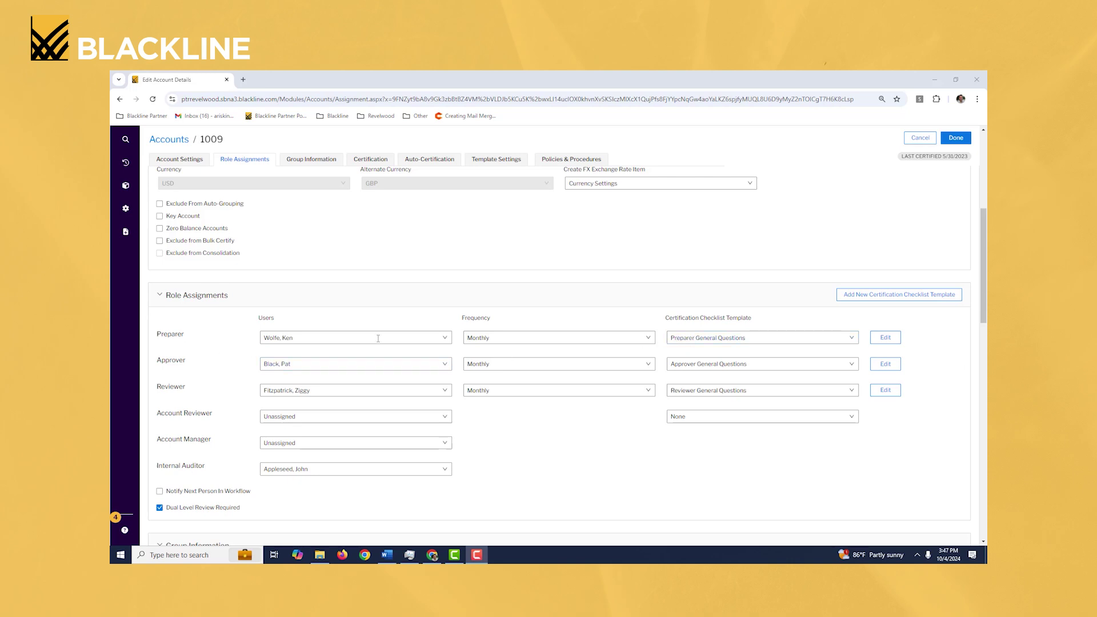
left_click(852, 341)
left_click_drag(855, 436, 855, 383)
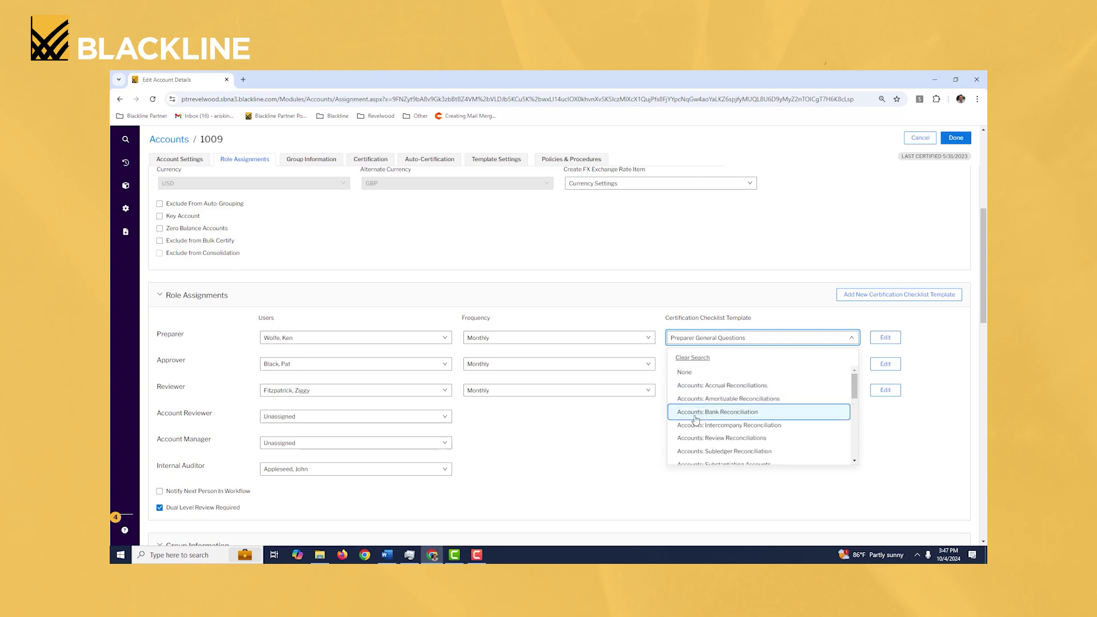
left_click(736, 415)
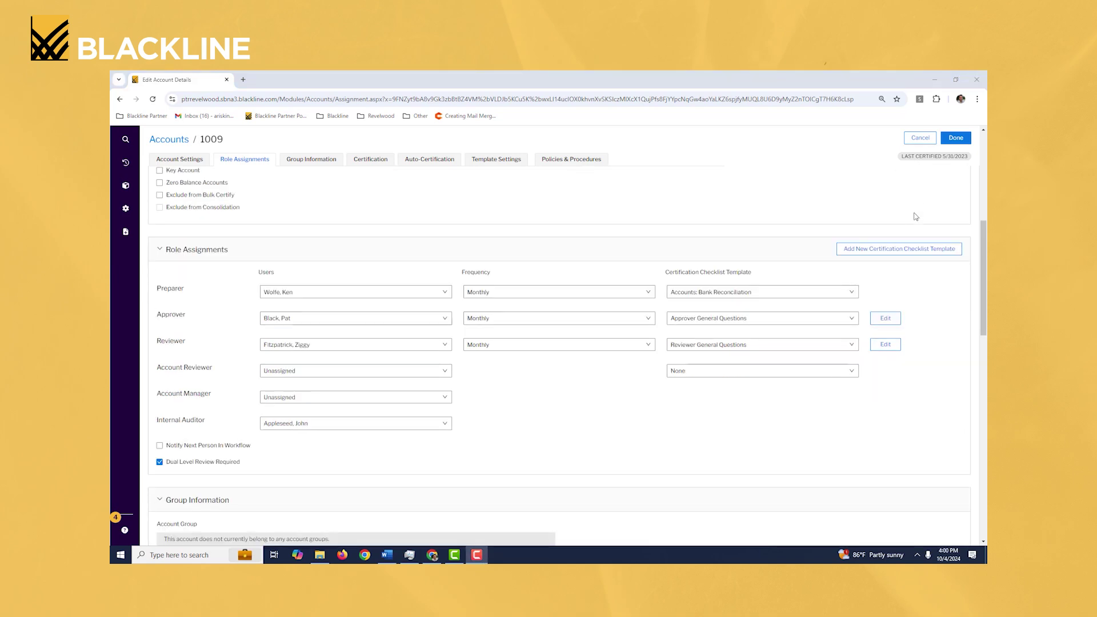
Step: Cancel editing the Petty Cash account and discard its unsaved changes
scroll(921, 249, "up", 1)
scroll(921, 249, "up", 3)
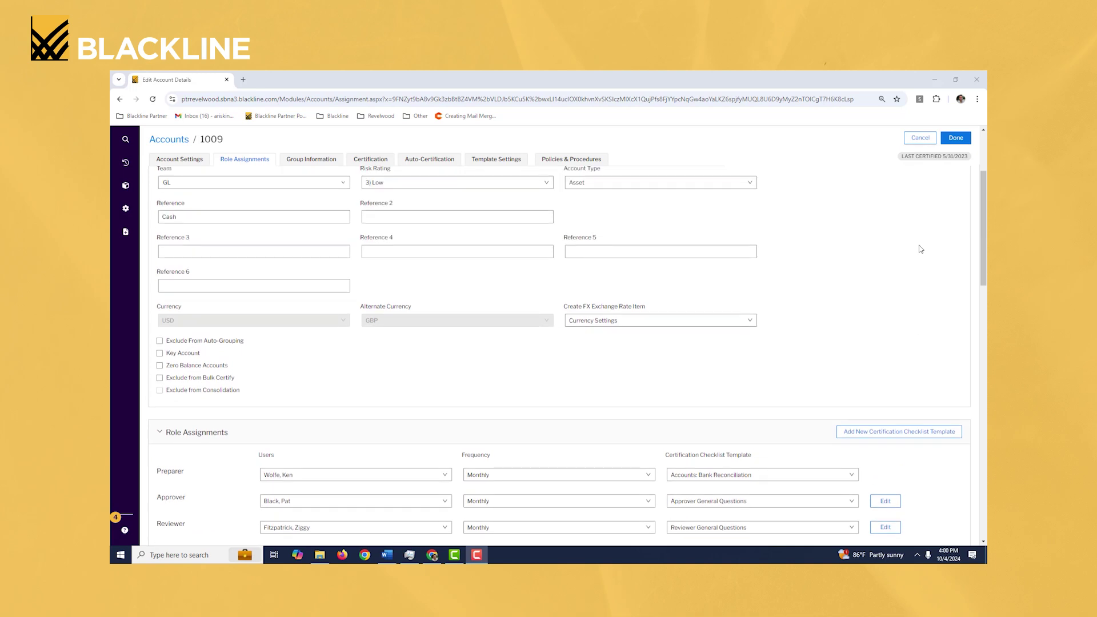
scroll(921, 249, "up", 1)
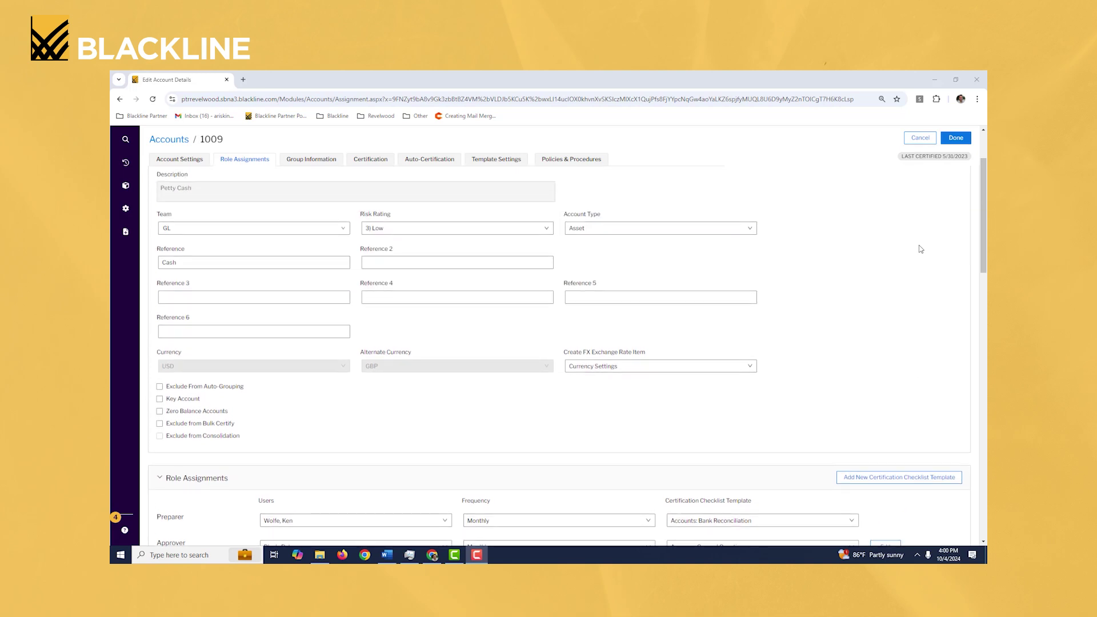
scroll(921, 249, "up", 2)
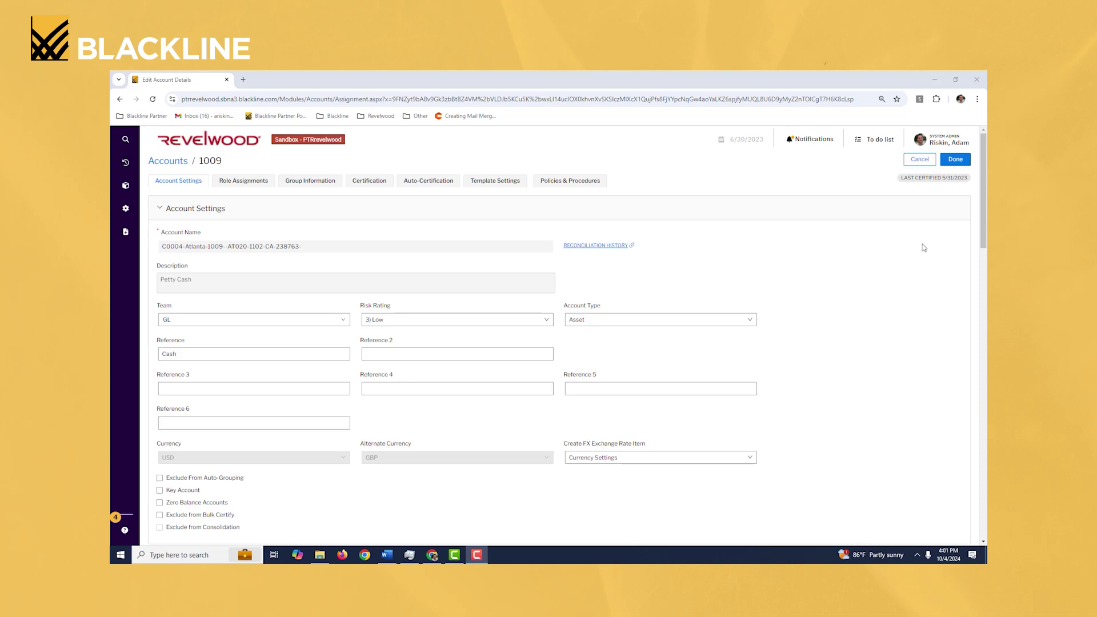
left_click(919, 159)
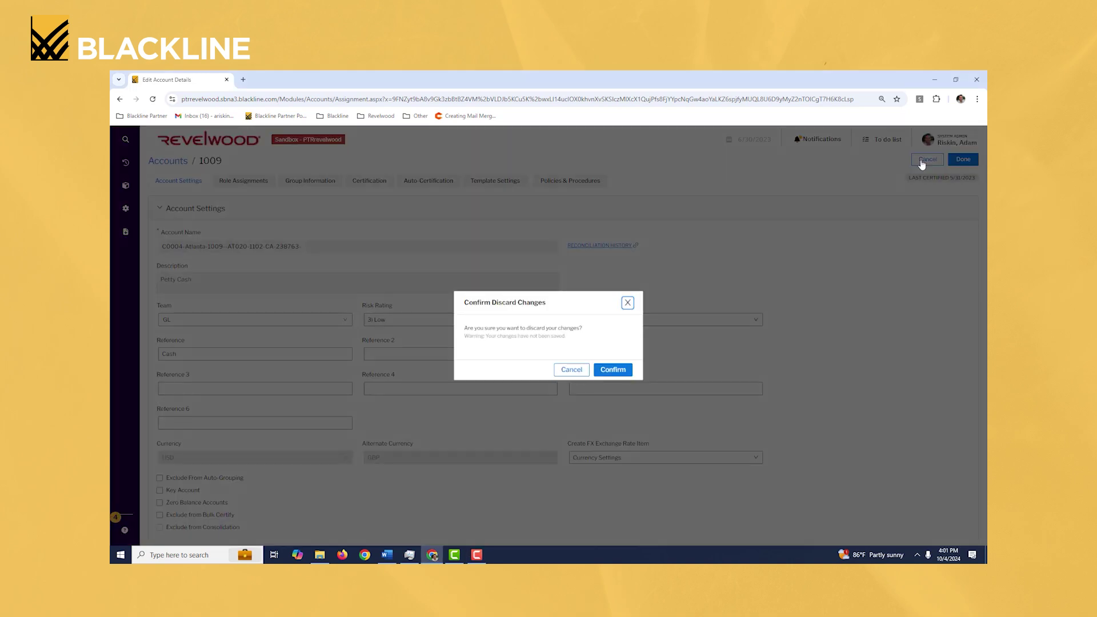
left_click(618, 372)
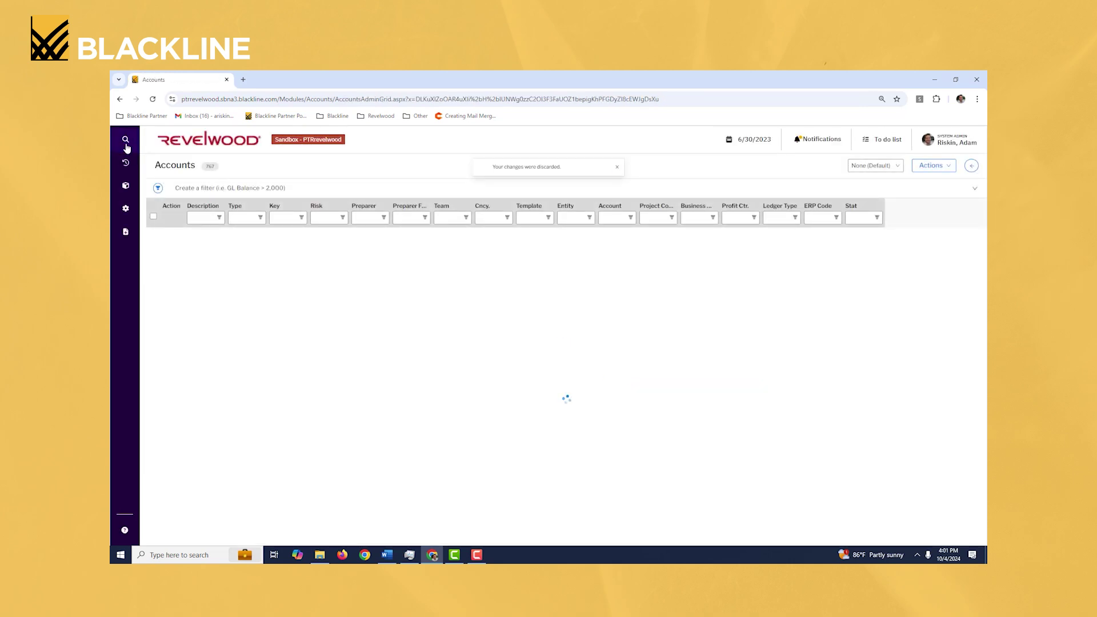
Step: Open Application Settings and turn off "Checklist requires user to check one item or input a comment"
left_click(127, 143)
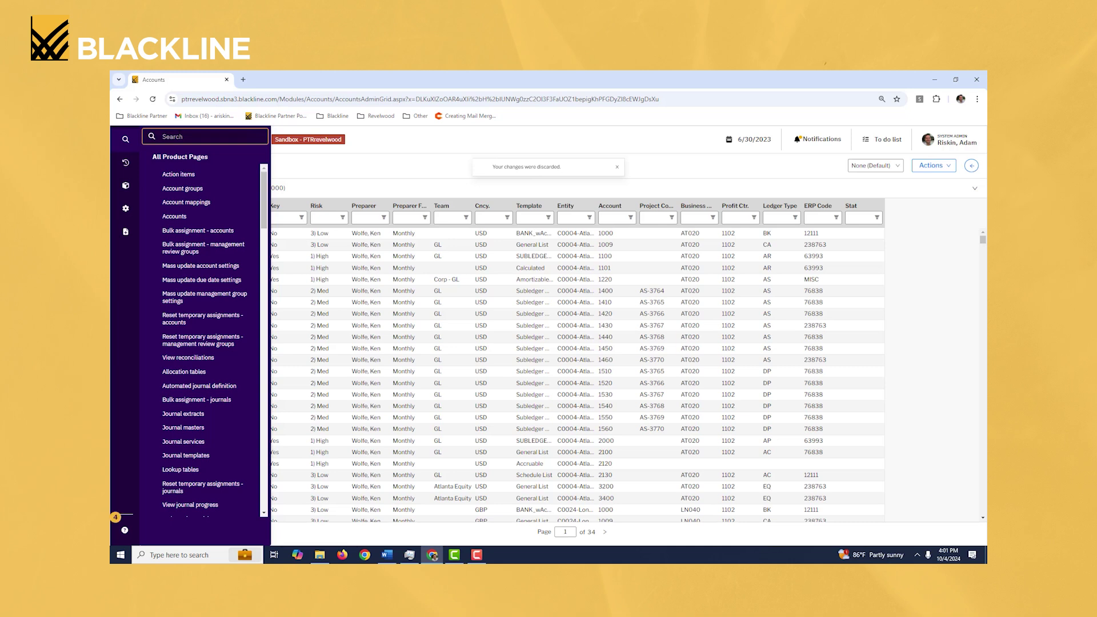
type("applicatr")
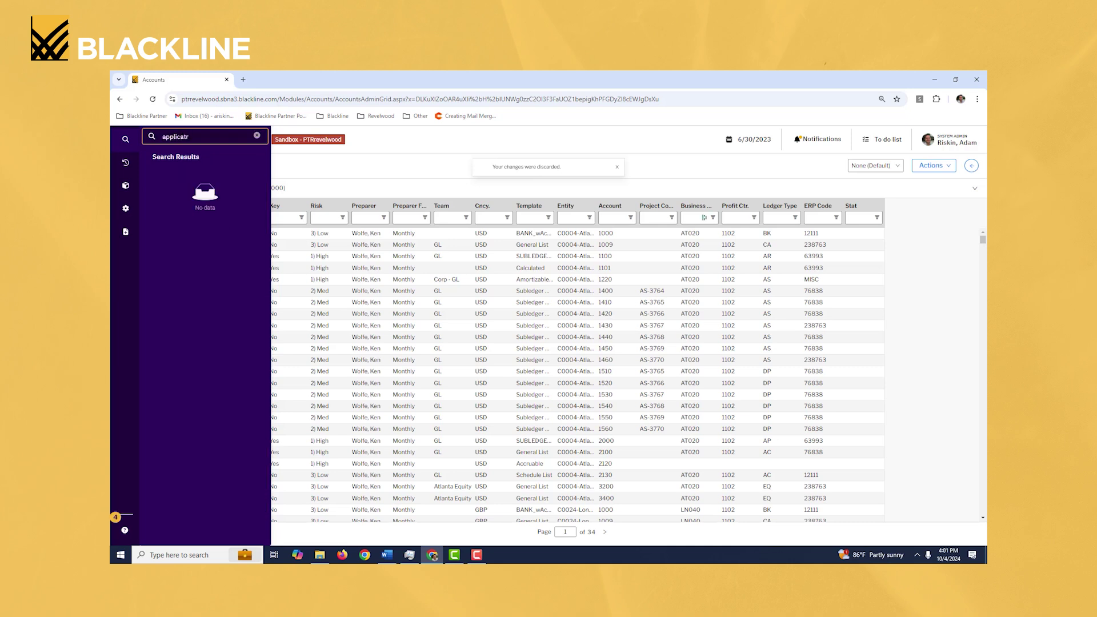
key("BackSpace")
key("BackSpace")
key("BackSpace")
key("BackSpace")
left_click(194, 177)
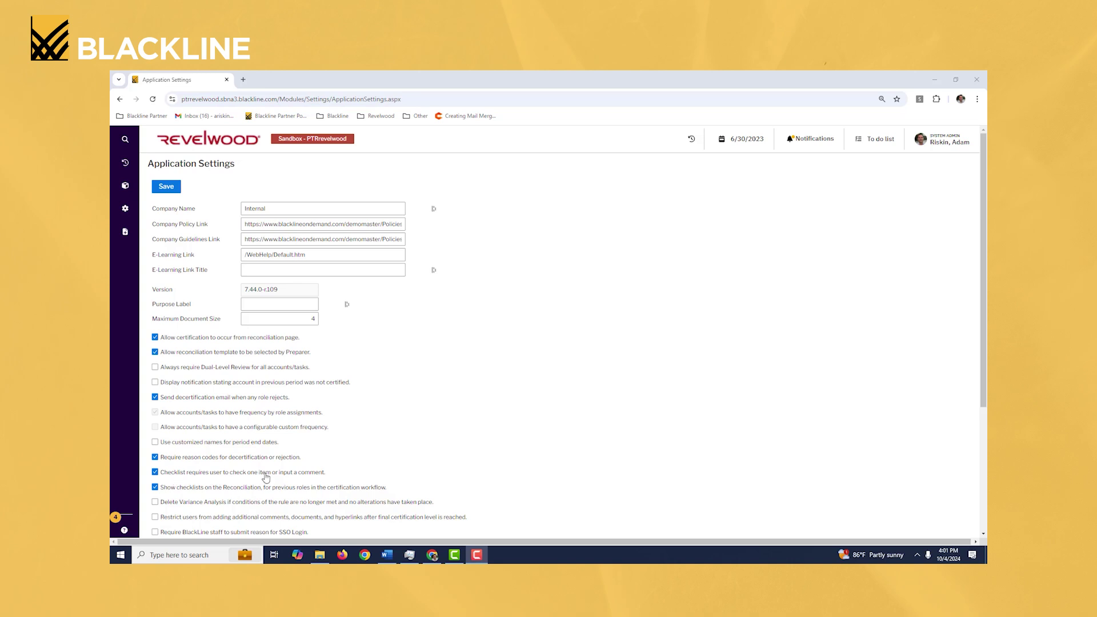
left_click(155, 473)
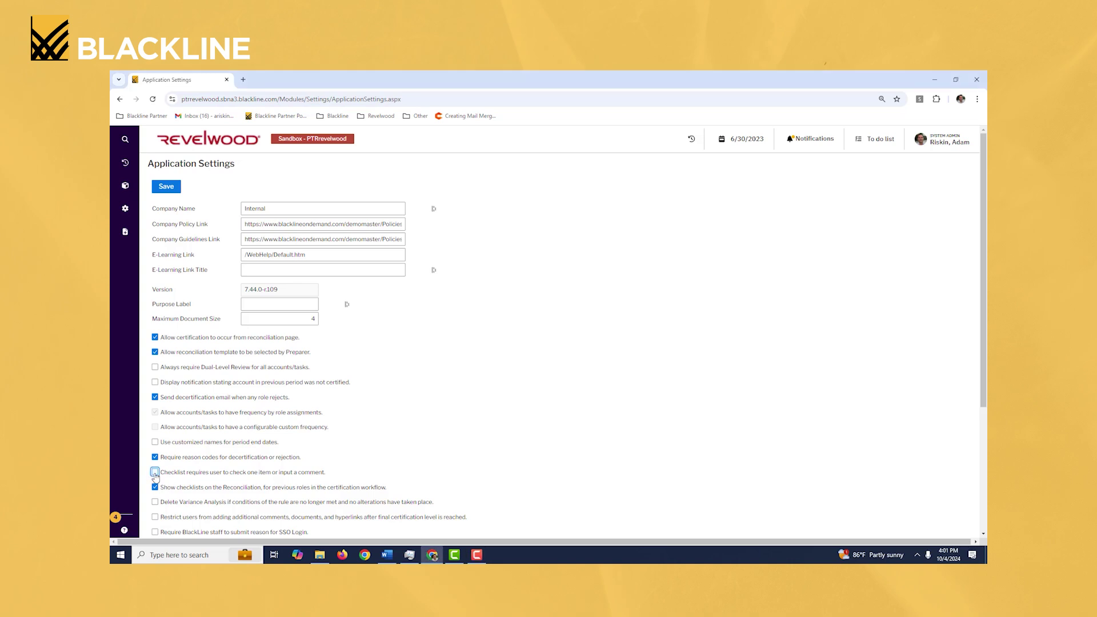